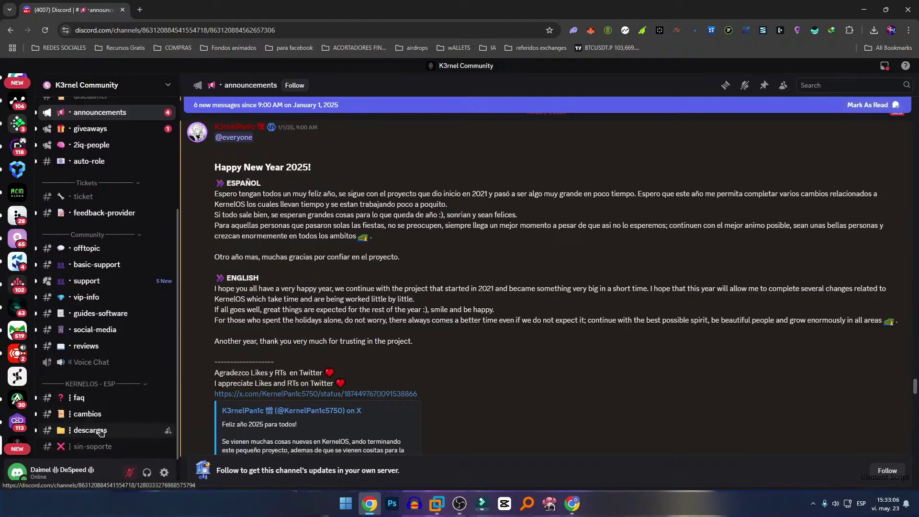
Step: Open the descargas channel of K3rnel Community and follow the KernelOS11 23H2 AiOv1.4 download link
left_click(105, 432)
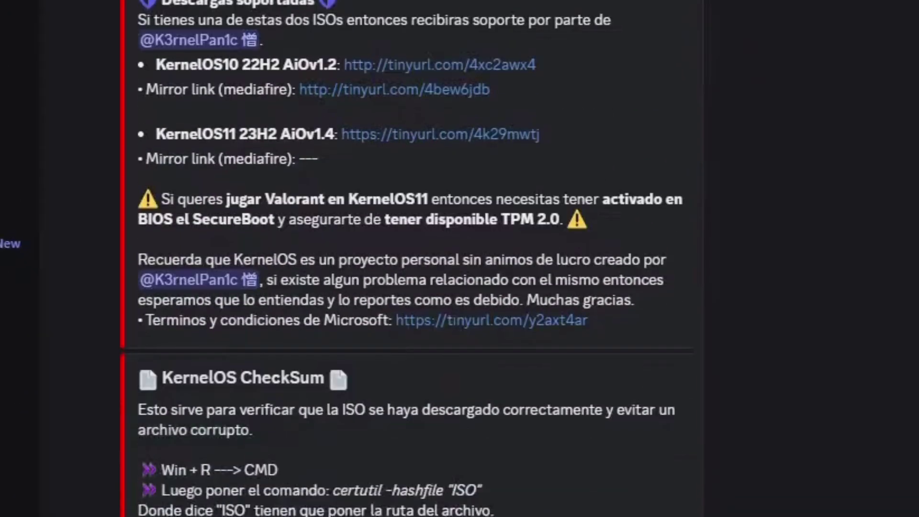
scroll(377, 445, "up", 2)
left_click_drag(190, 245, 336, 245)
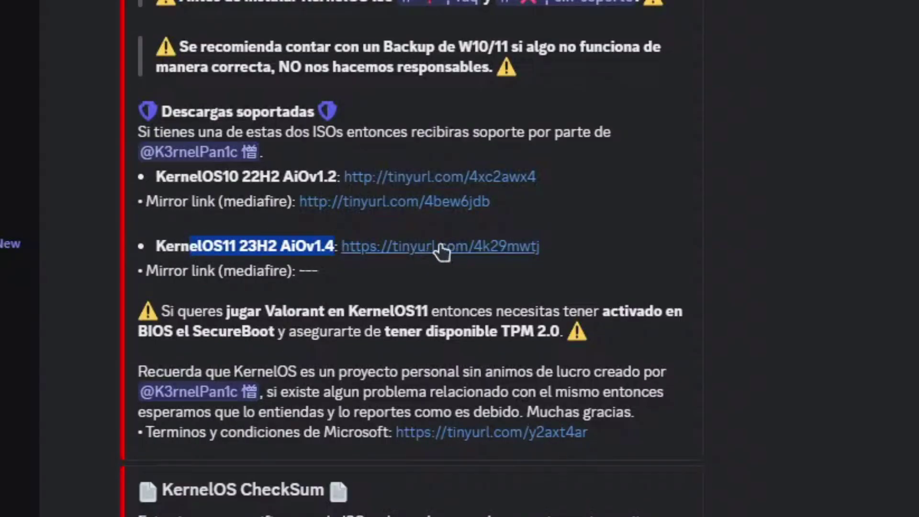
left_click(589, 250)
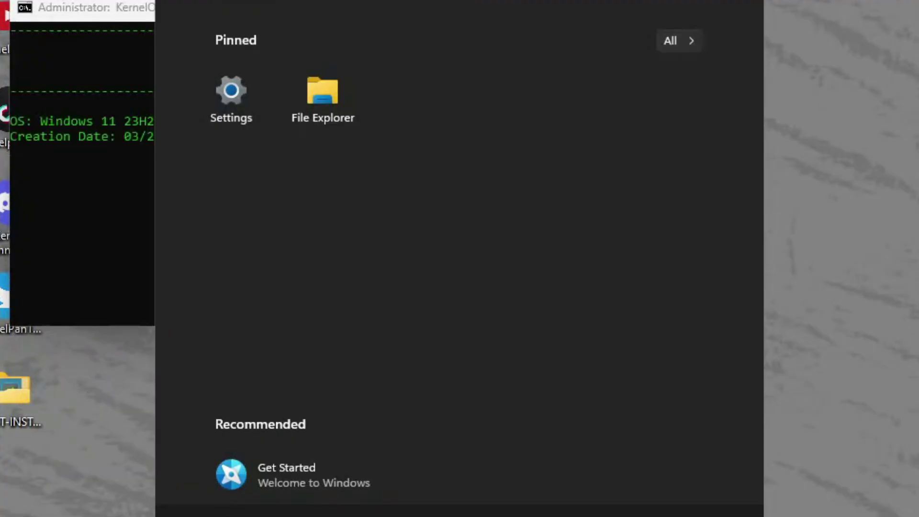
Step: Dismiss the Start menu and reposition the KernelOS Script window
left_click(849, 135)
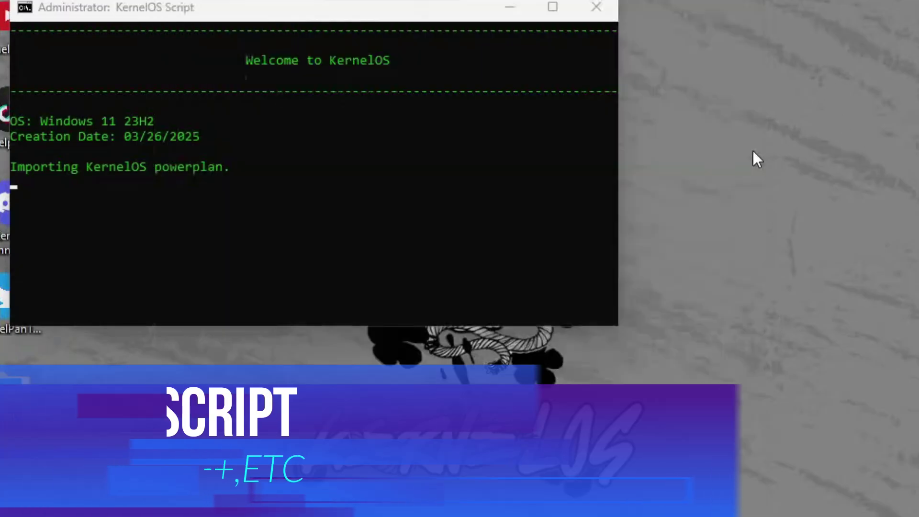
left_click_drag(215, 16, 337, 15)
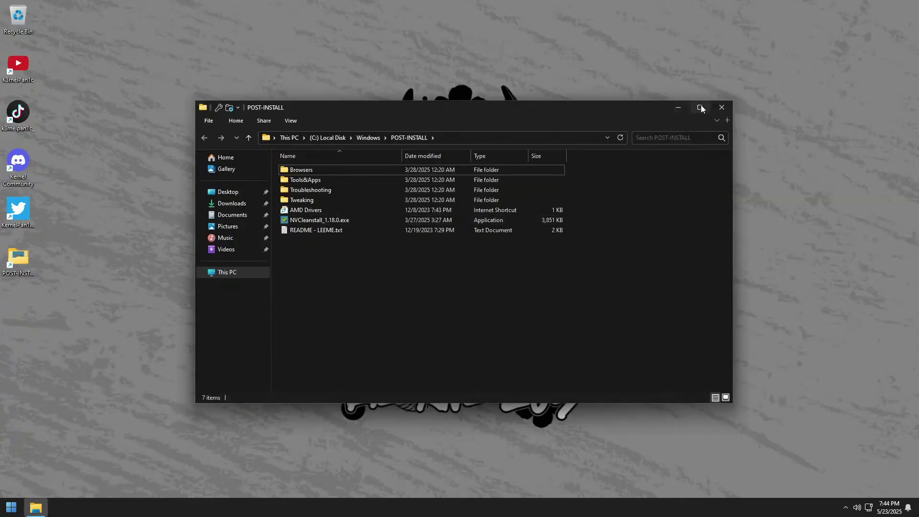
Step: Maximize the POST-INSTALL window, magnified to 200%, and look inside its Browsers folder before returning
left_click(700, 108)
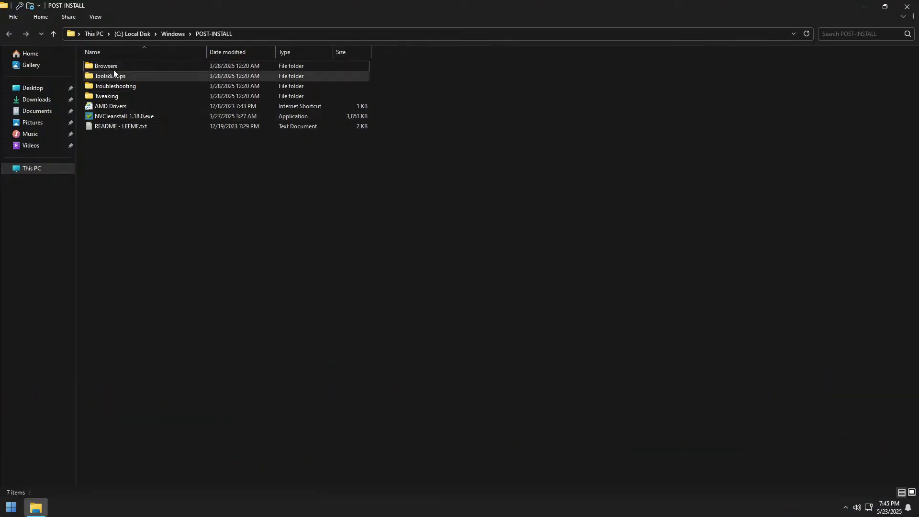
key("super+plus")
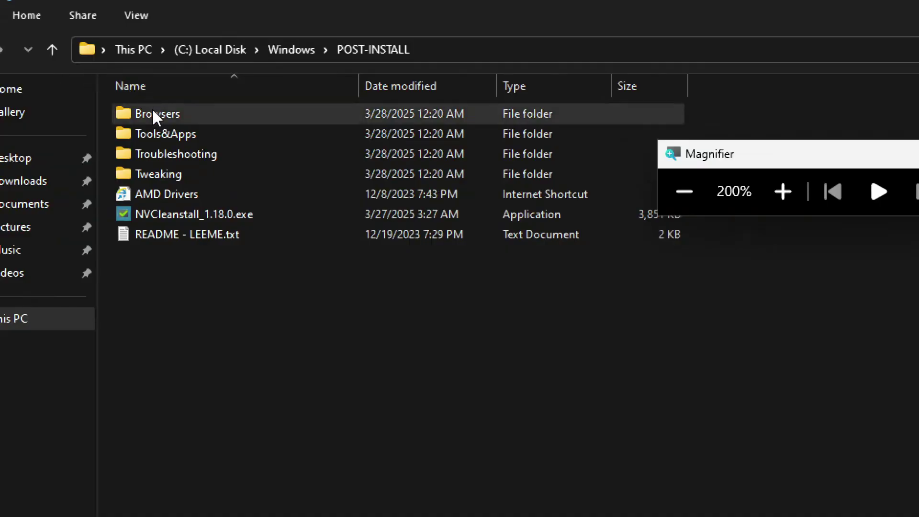
double_click(153, 113)
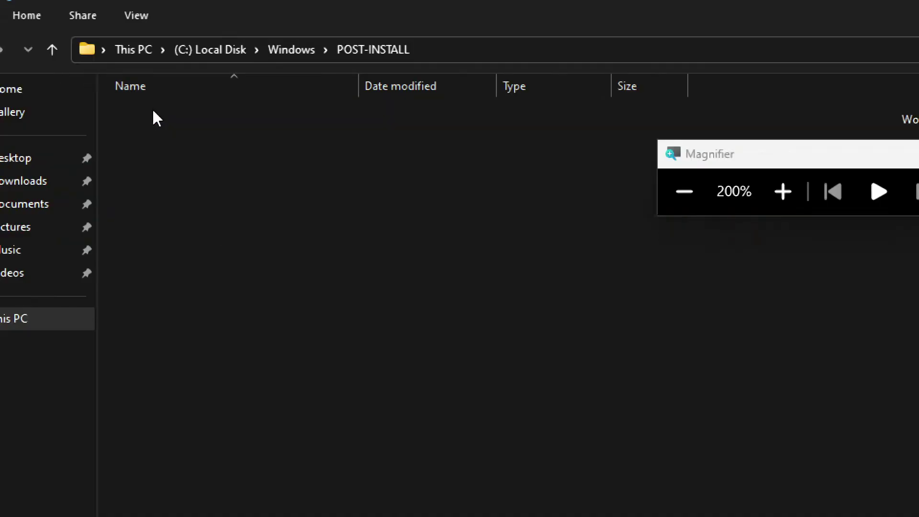
left_click(357, 49)
Step: Open the Tools&Apps folder and go through its items one by one, from CRU to Process Explorer.exe
left_click(173, 133)
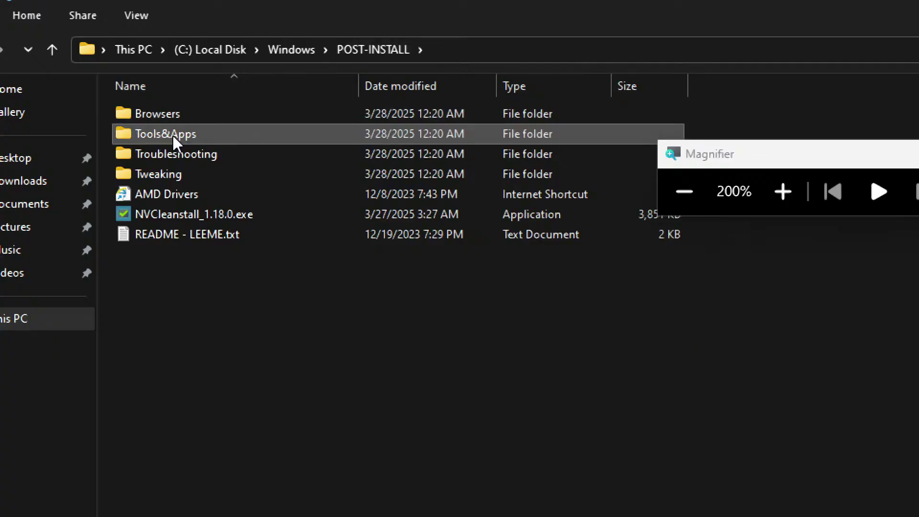
double_click(171, 133)
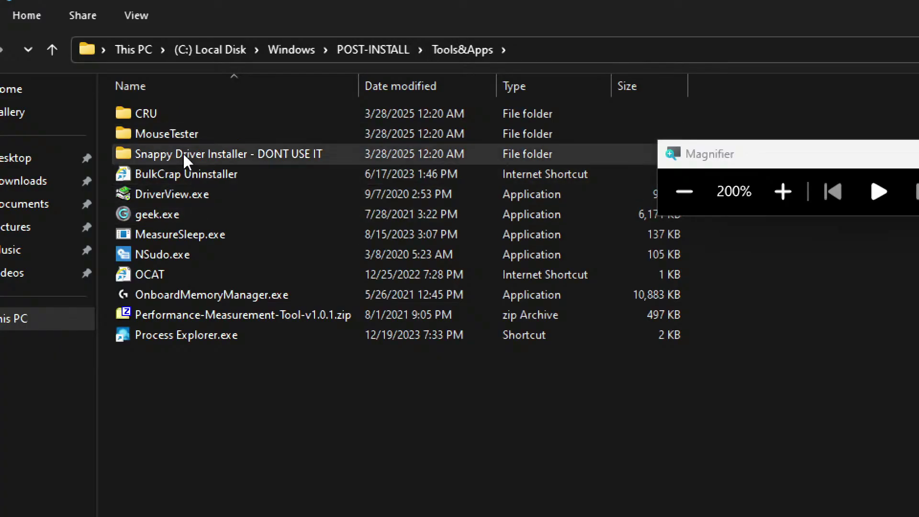
left_click(146, 112)
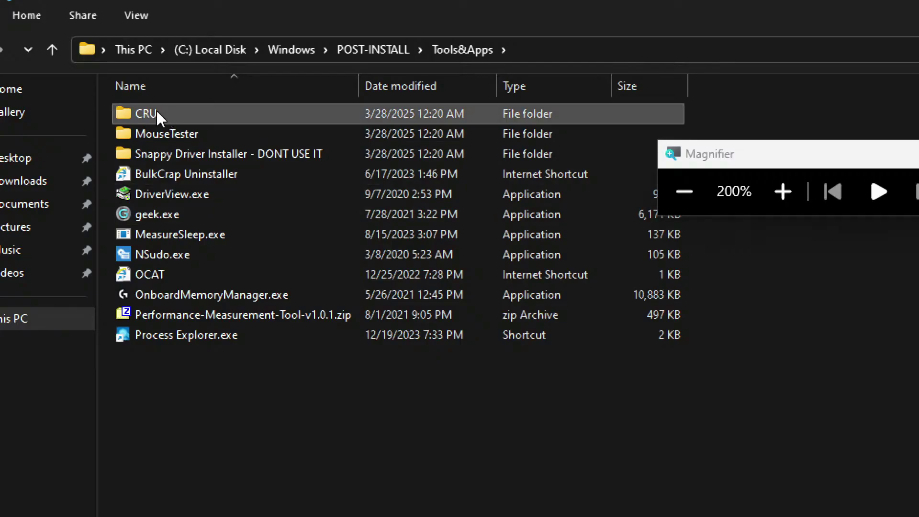
left_click(181, 133)
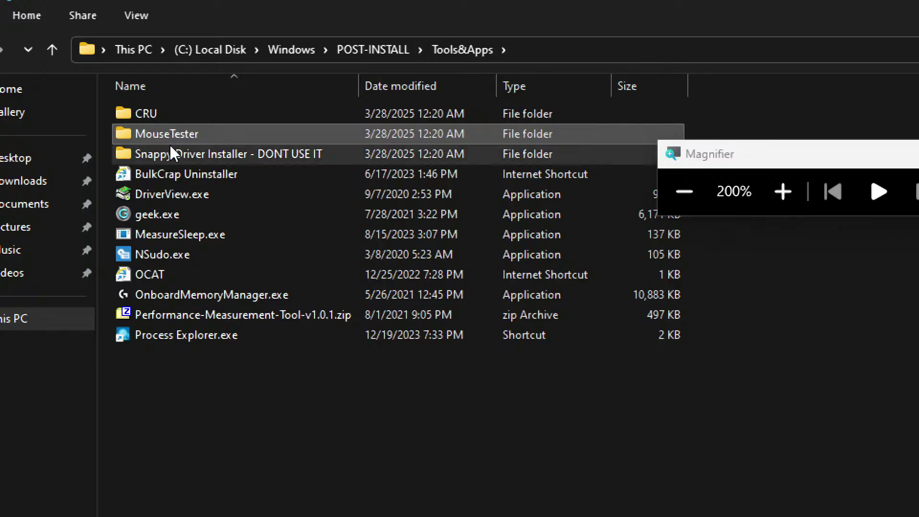
left_click(172, 152)
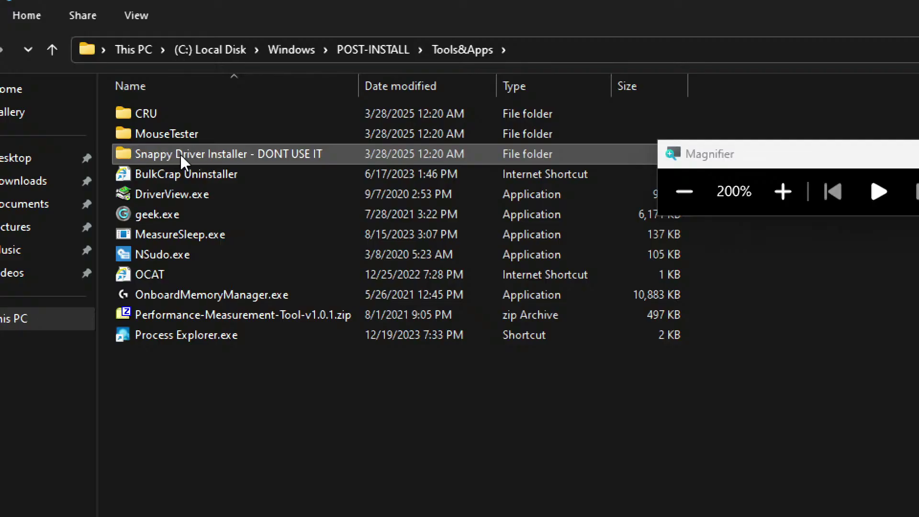
left_click(184, 174)
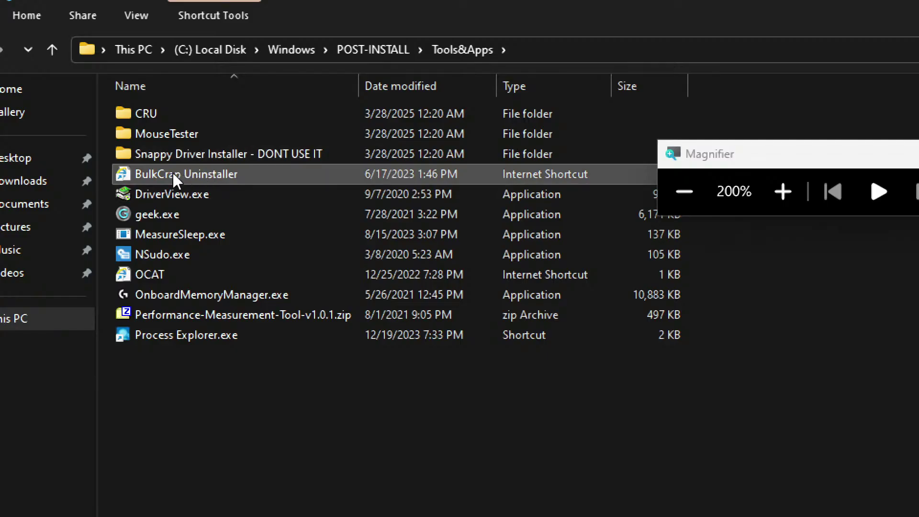
left_click(176, 194)
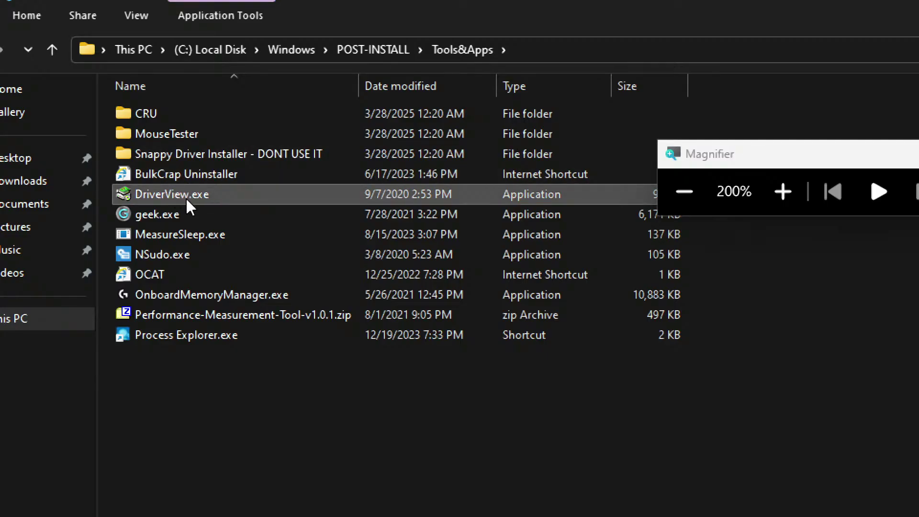
left_click(154, 214)
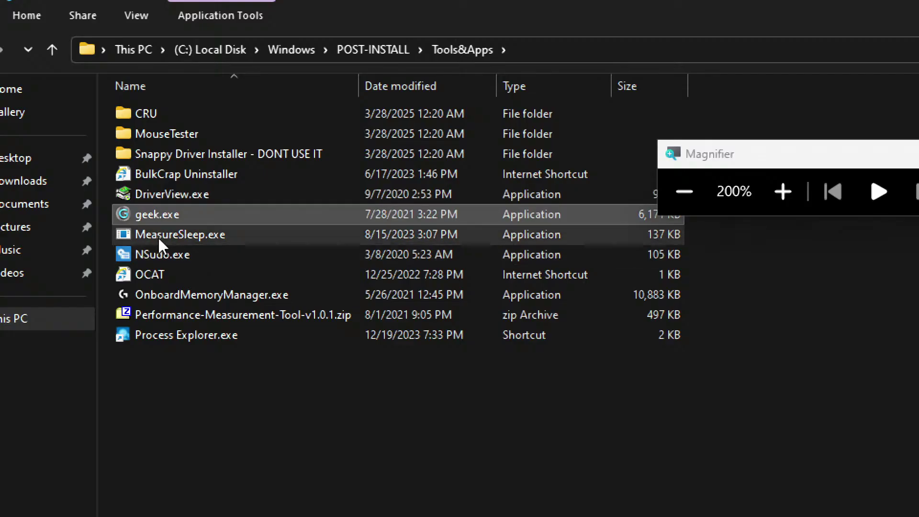
left_click(168, 235)
left_click(156, 251)
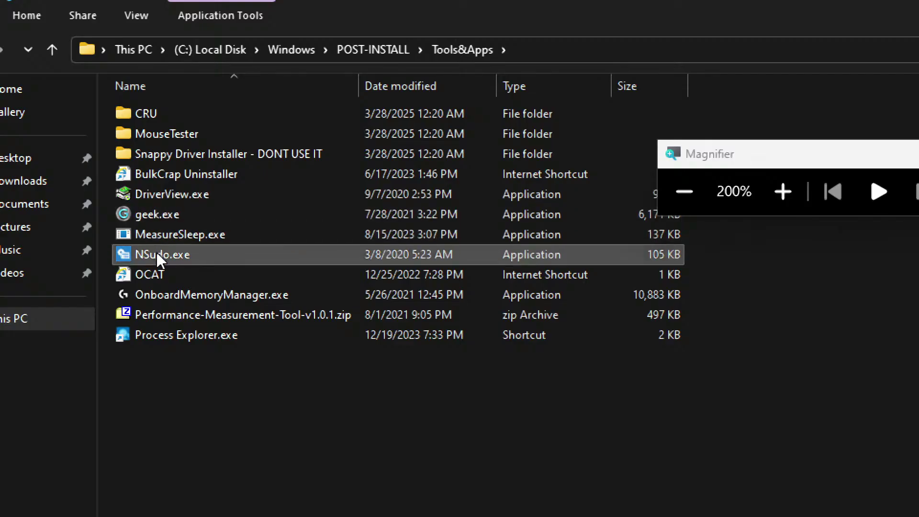
left_click(157, 273)
left_click(176, 295)
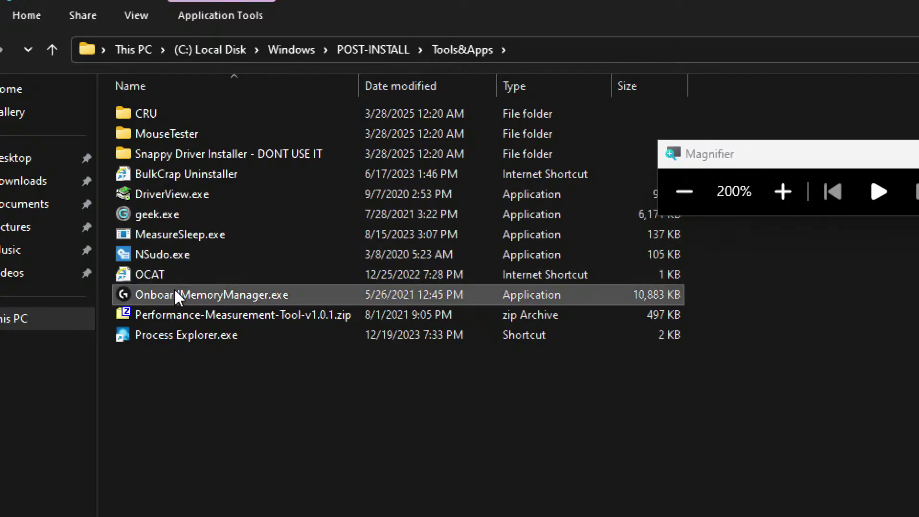
left_click(203, 314)
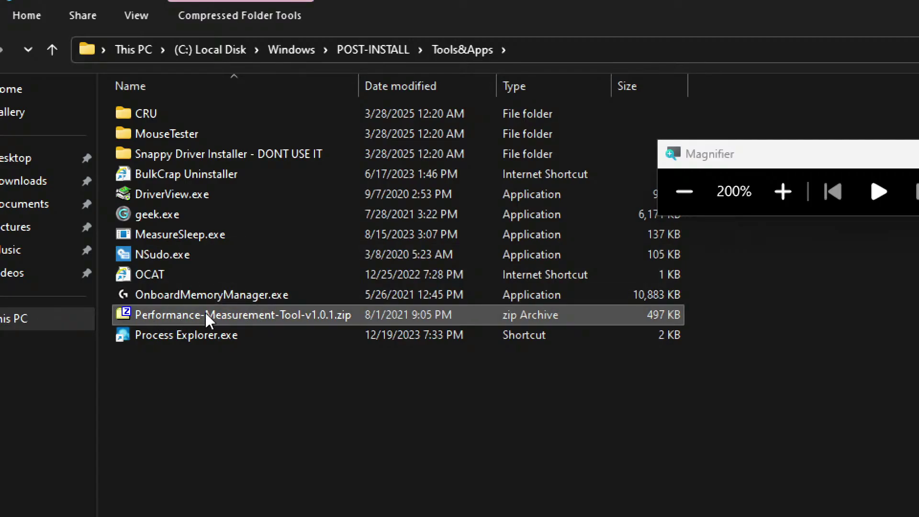
left_click(169, 335)
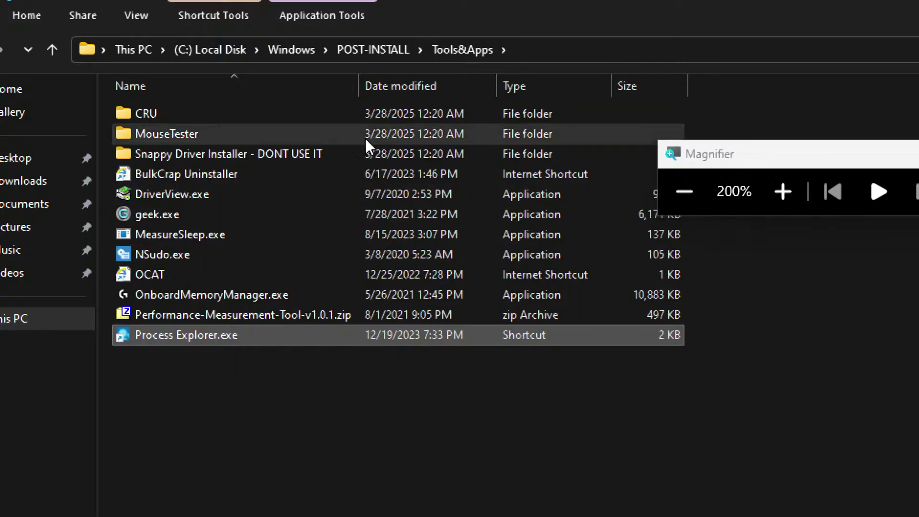
Step: Examine the contents of the Troubleshooting and Tweaking folders inside POST-INSTALL, returning to POST-INSTALL after each
left_click(391, 48)
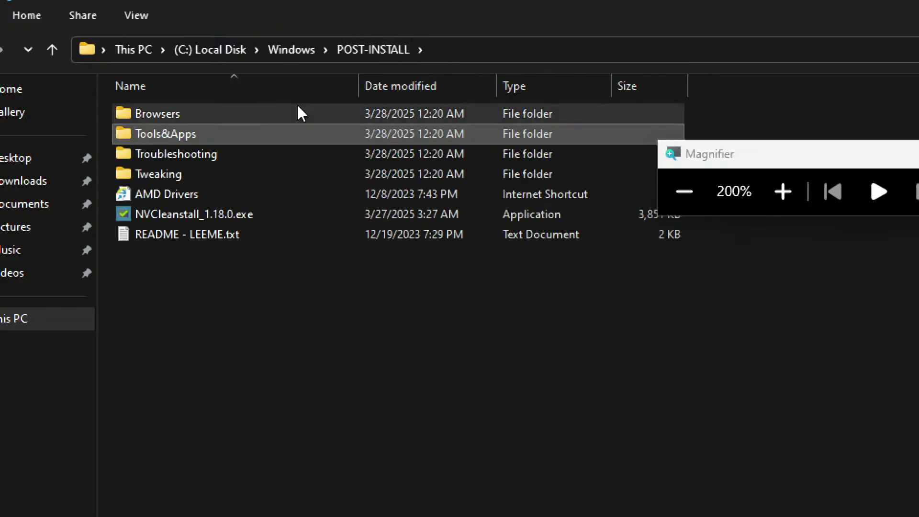
left_click(199, 158)
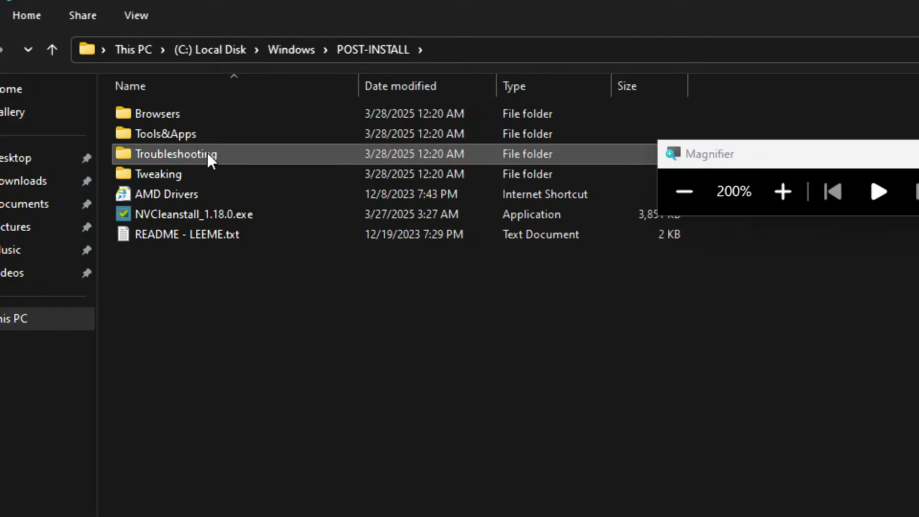
double_click(206, 152)
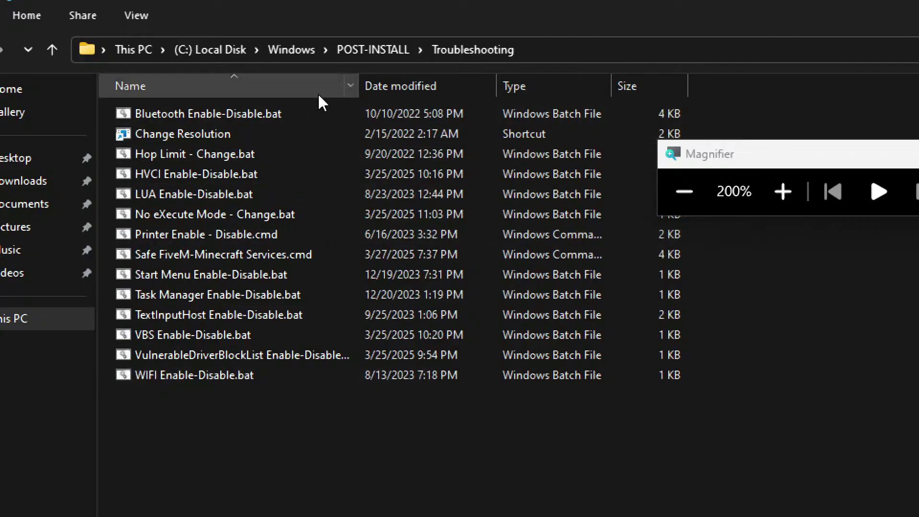
left_click(359, 47)
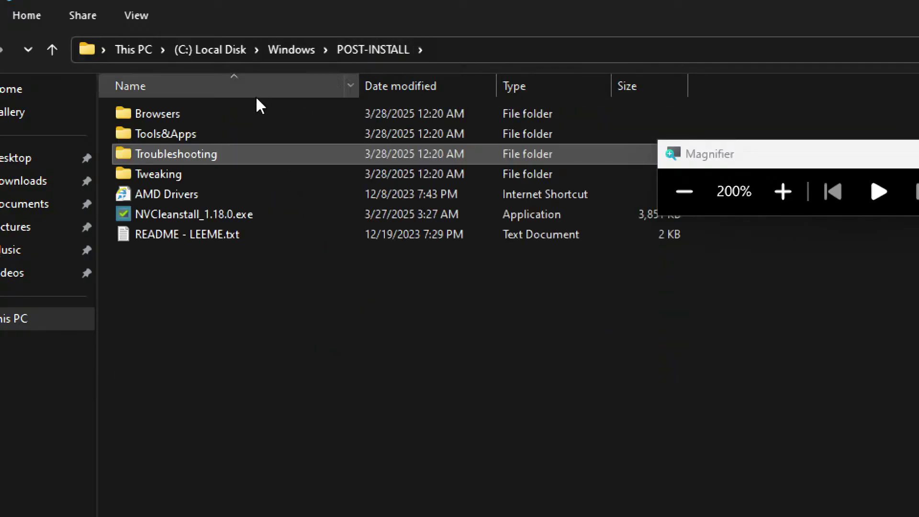
double_click(156, 173)
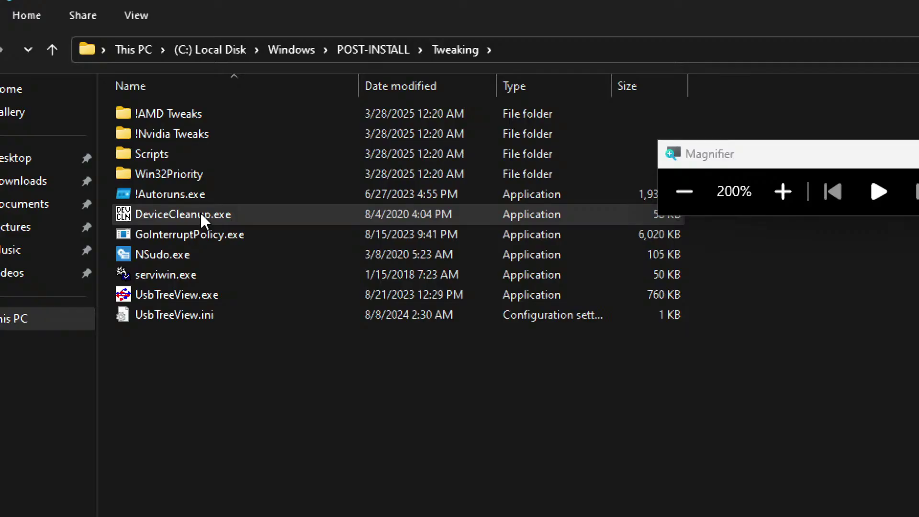
left_click(361, 47)
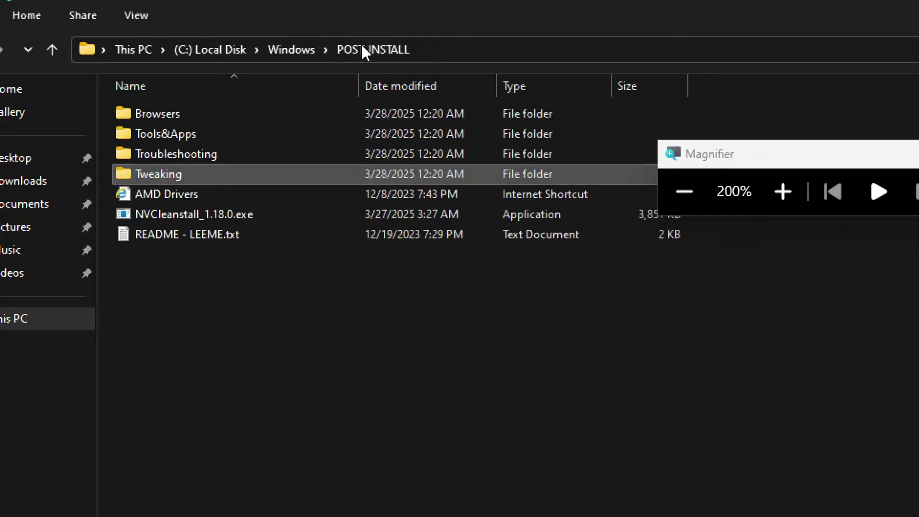
Step: Go through AMD Drivers, NVCleanstall_1.18.0.exe and README - LEEME.txt, and close Magnifier and the POST-INSTALL window
left_click(160, 194)
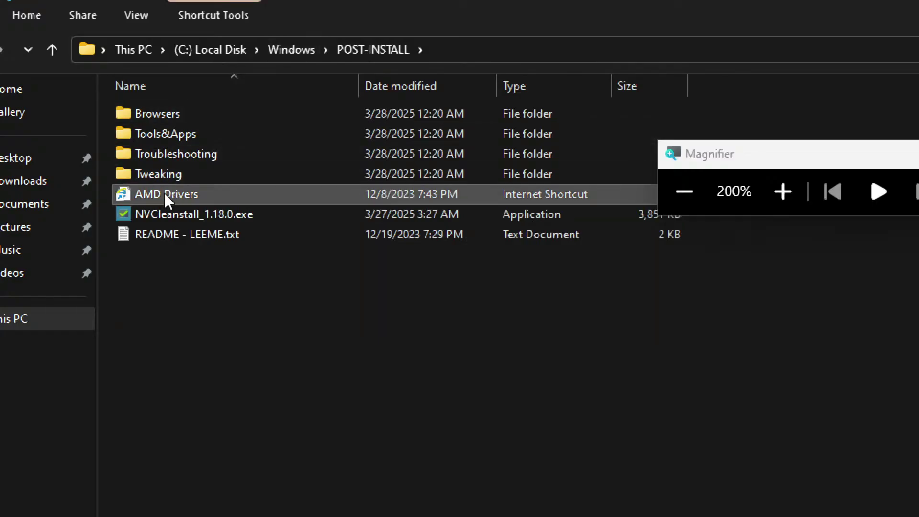
double_click(170, 214)
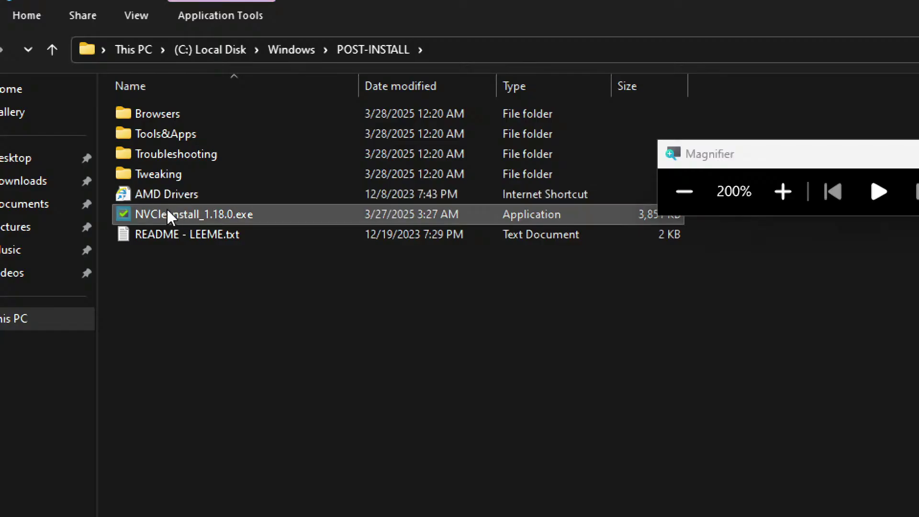
left_click(194, 233)
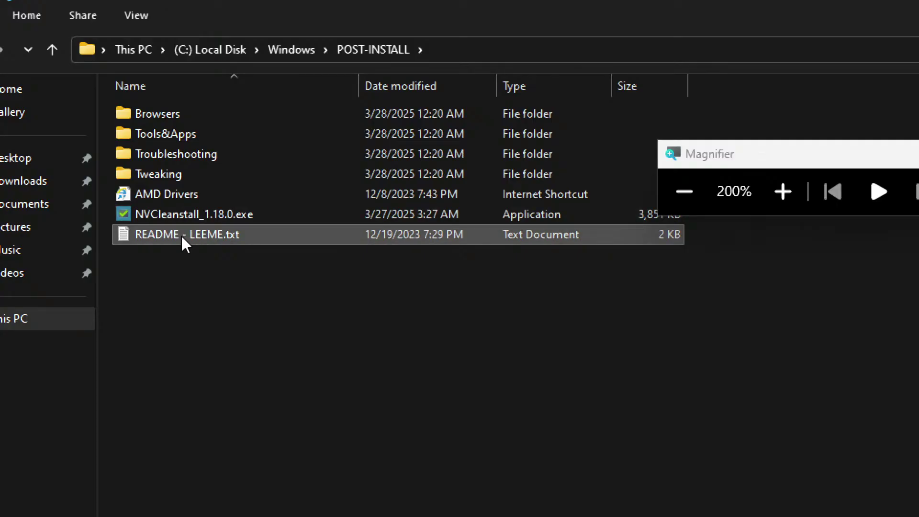
key("super+Escape")
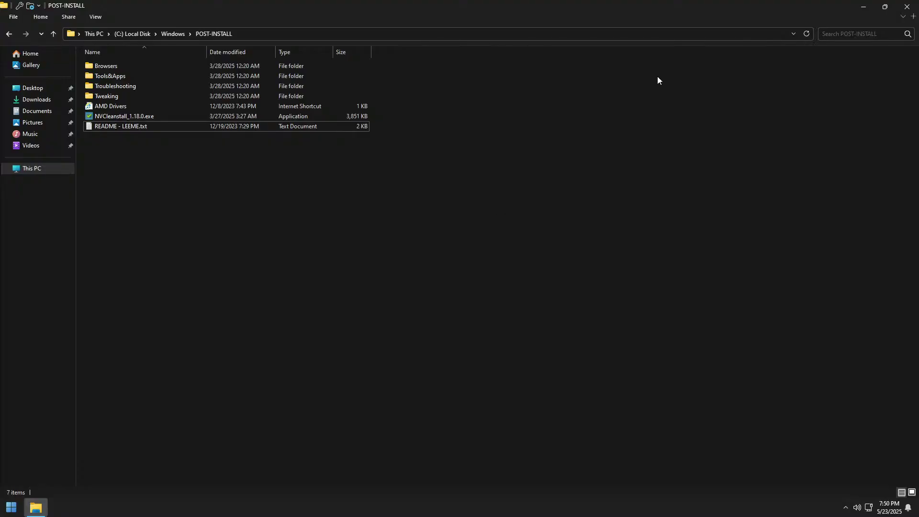
left_click(913, 10)
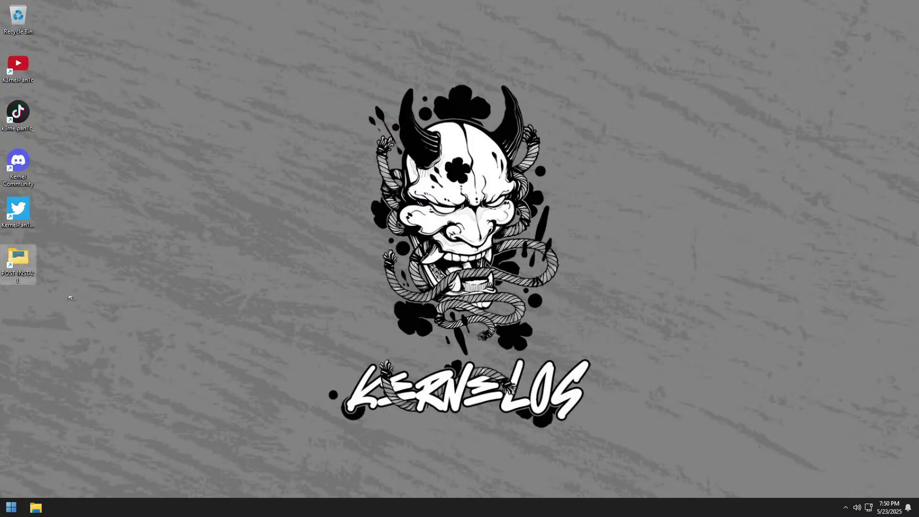
Step: View the About Windows information for KernelOS 11 23H2 and dismiss it
left_click(11, 508)
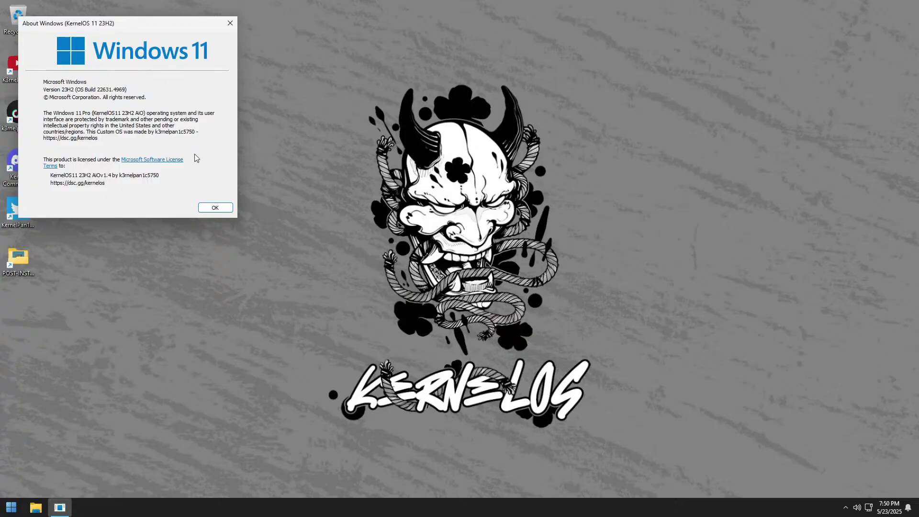
left_click(217, 209)
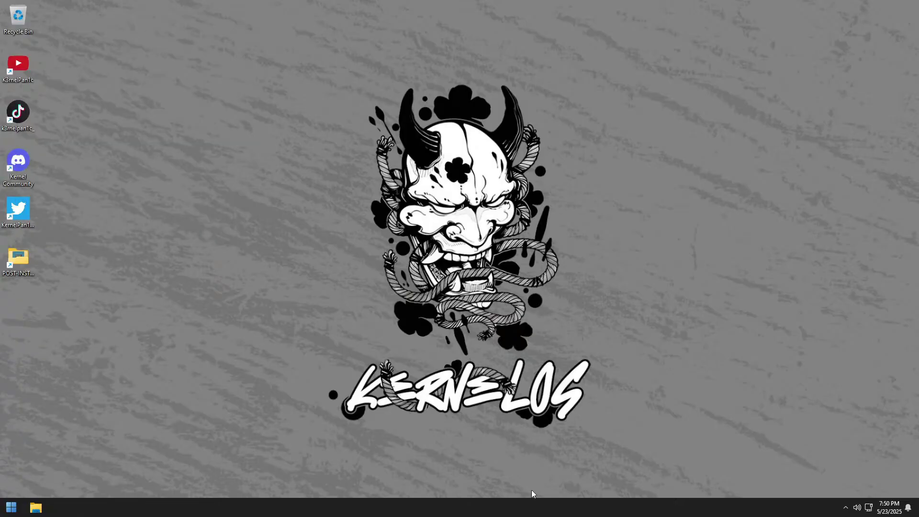
Step: Open Task Manager and check the CPU and Memory performance graphs
right_click(526, 508)
left_click(573, 461)
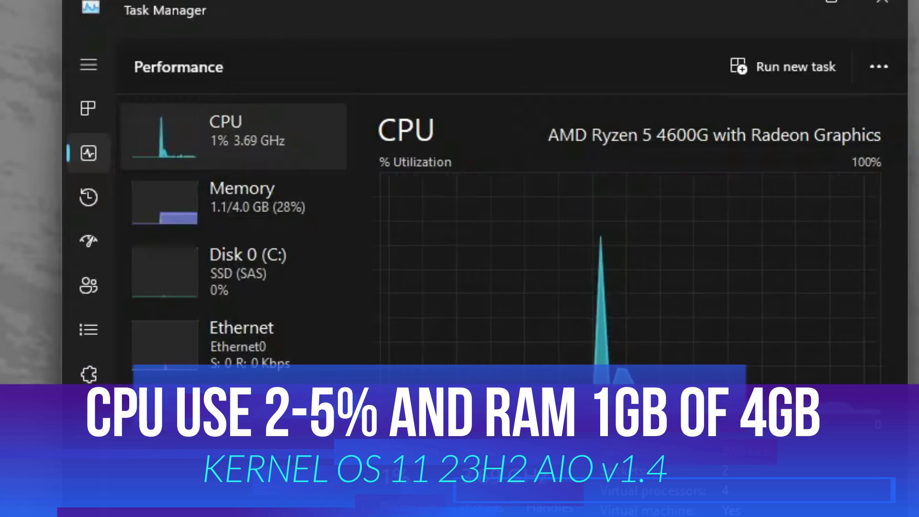
left_click(259, 207)
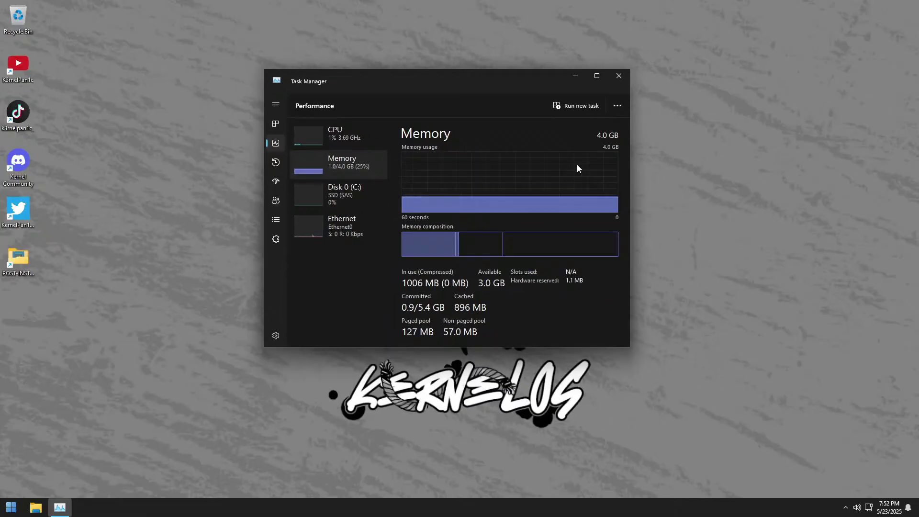
Step: Close Task Manager, check the used and free space in the (C:) Local Disk properties, and close File Explorer
left_click(882, 2)
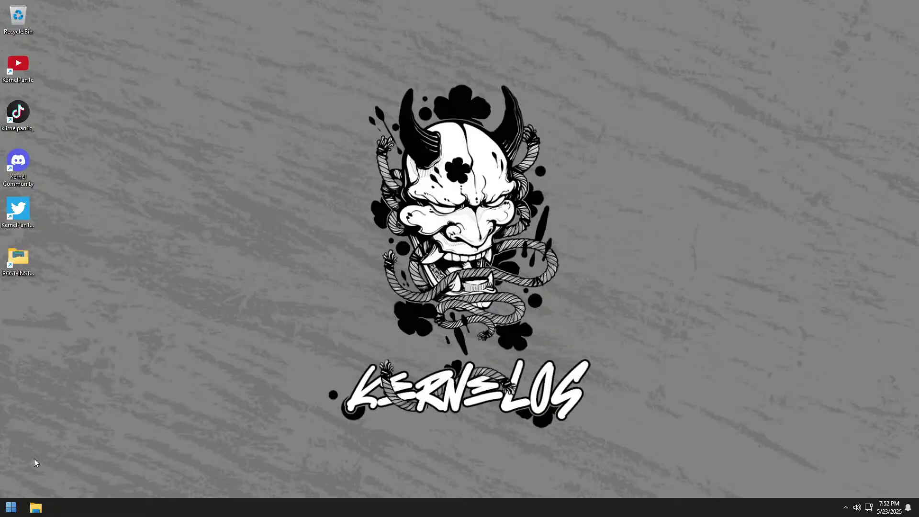
left_click(36, 507)
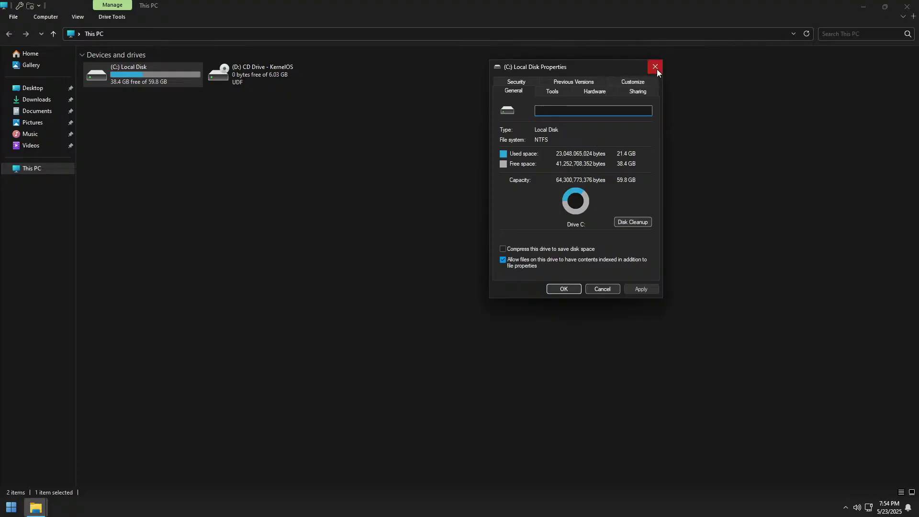
left_click(656, 68)
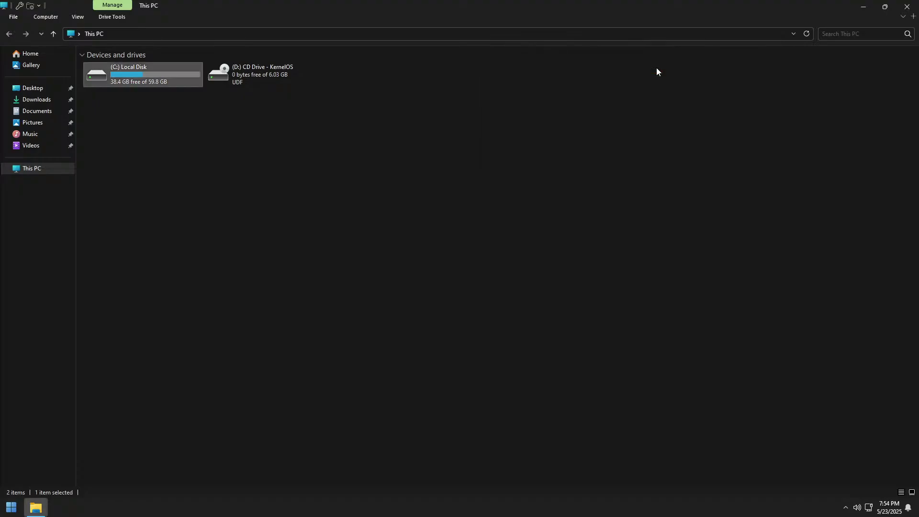
left_click(906, 7)
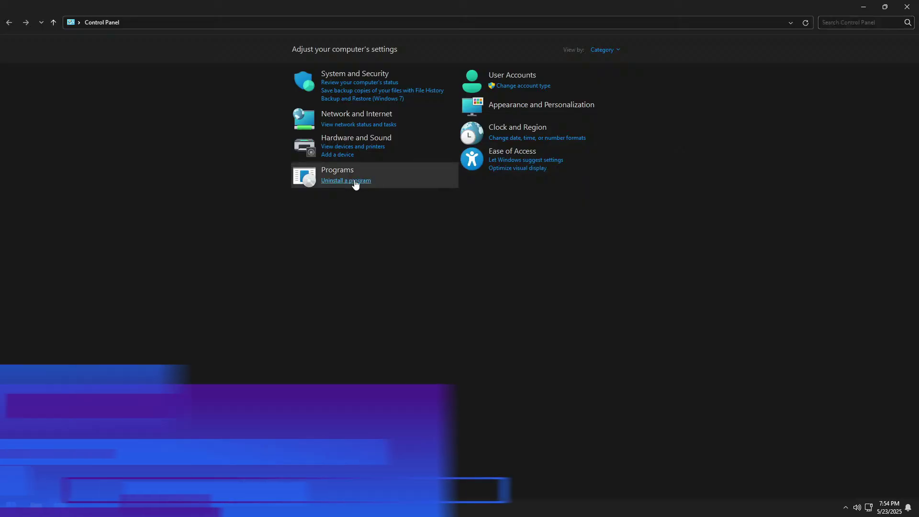
Step: Review the installed programs, including 7-Zip 24.08 (x64) and StartAllBack, and open the list of installed updates
left_click(353, 182)
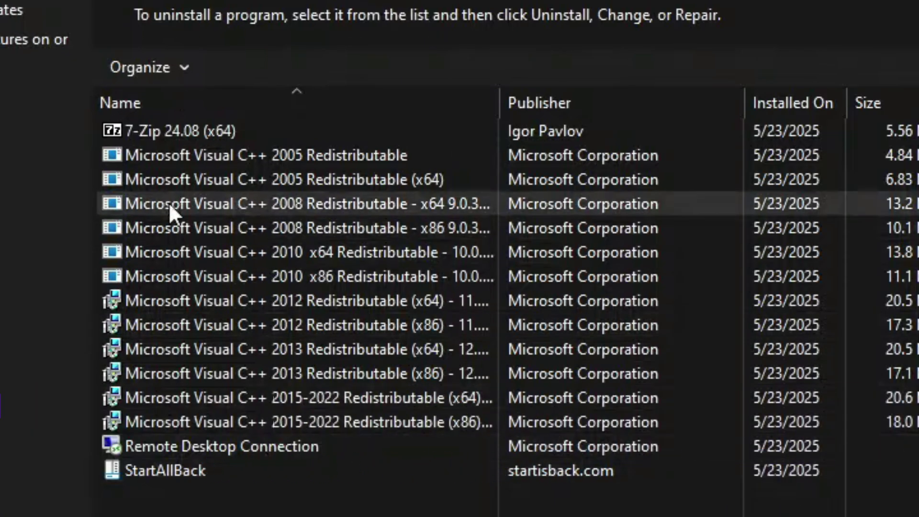
left_click(167, 129)
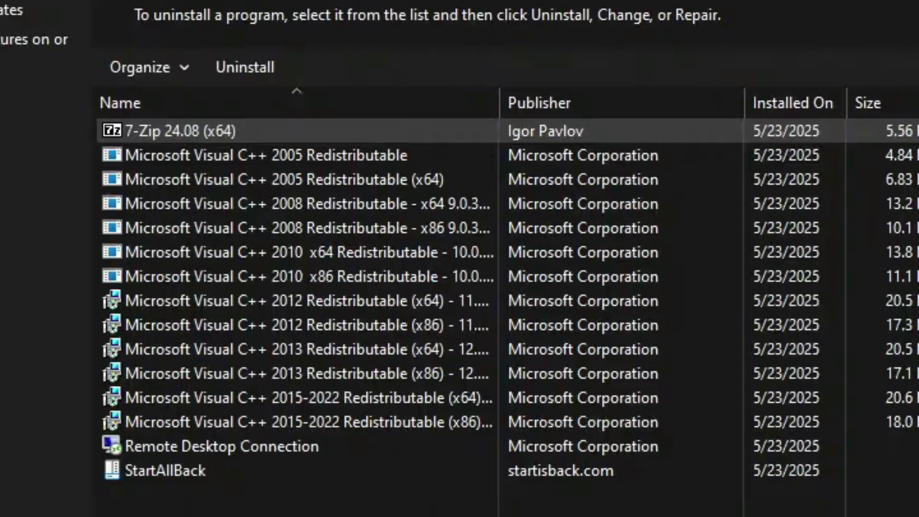
left_click(165, 470)
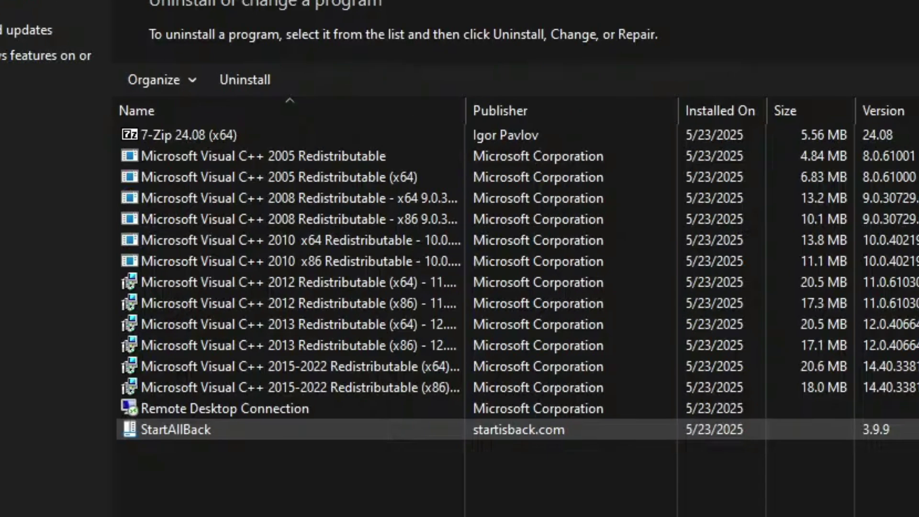
left_click(20, 30)
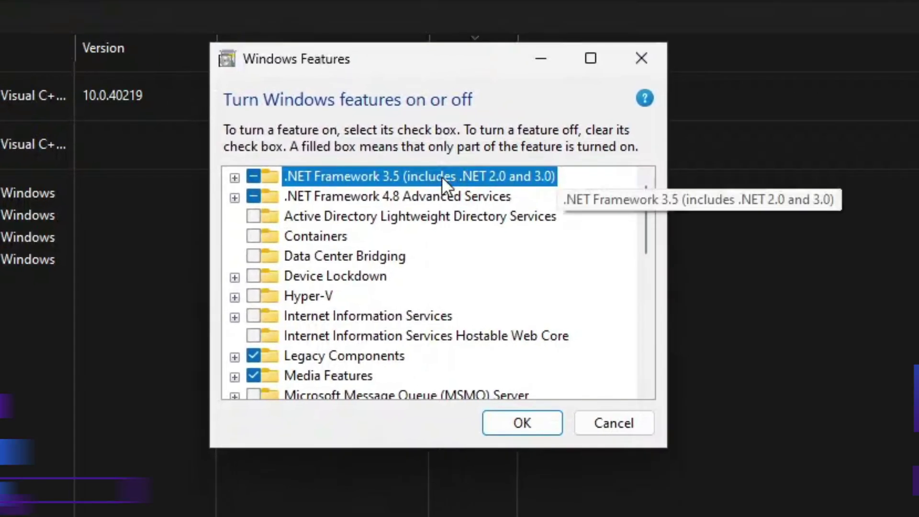
Step: Examine the Windows Features list, including .NET Framework, Legacy Components and Media Features, without changing anything, and close the open windows
left_click(378, 192)
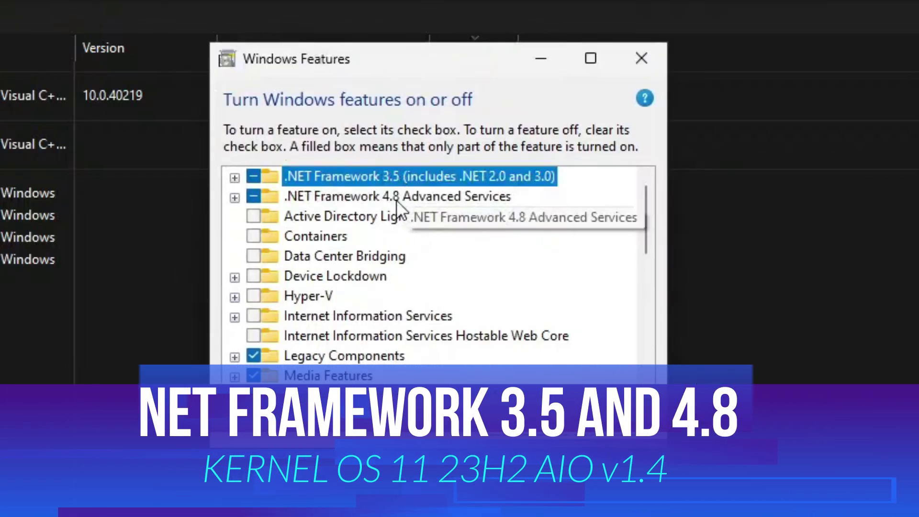
scroll(532, 287, "down", 1)
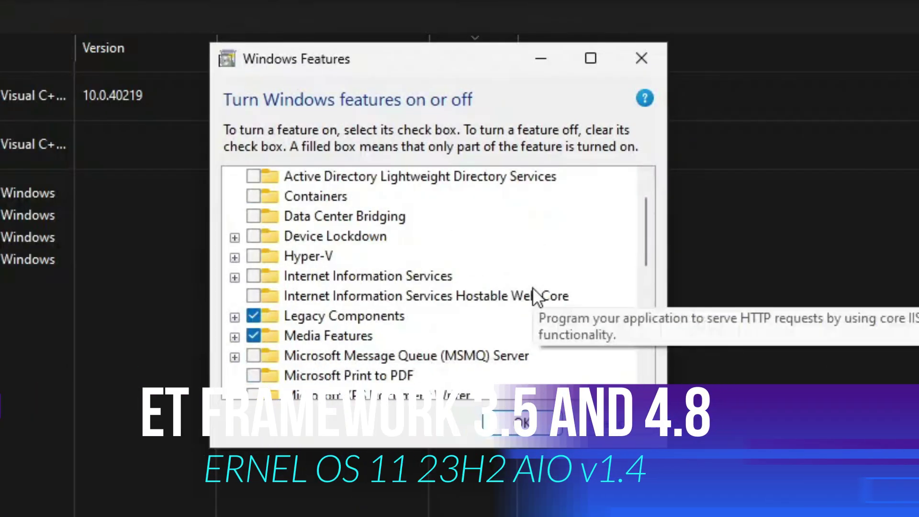
scroll(532, 287, "down", 1)
left_click(410, 282)
scroll(450, 294, "down", 1)
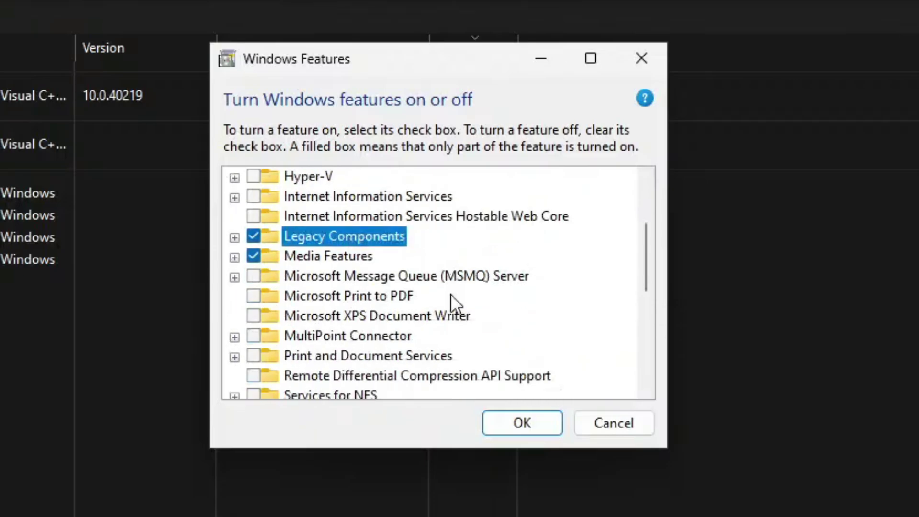
left_click(338, 252)
scroll(417, 306, "down", 1)
scroll(417, 305, "down", 2)
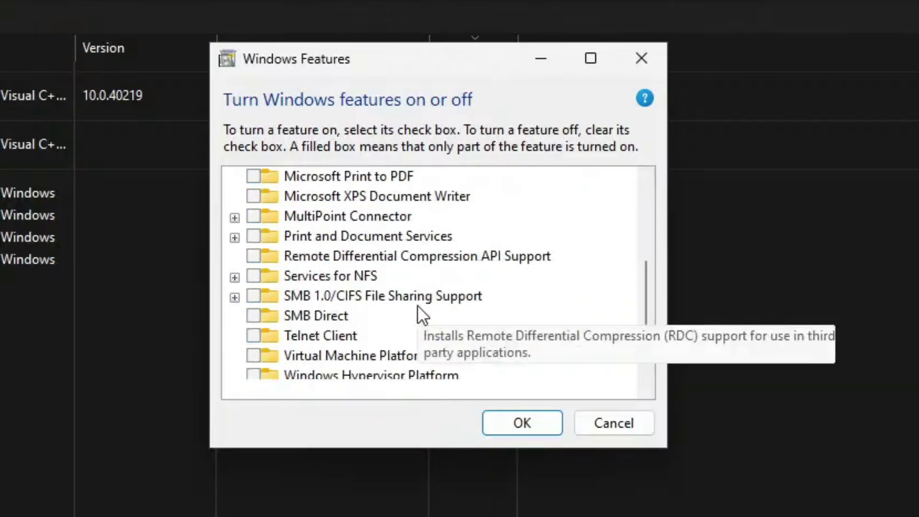
scroll(417, 305, "up", 4)
scroll(417, 303, "up", 1)
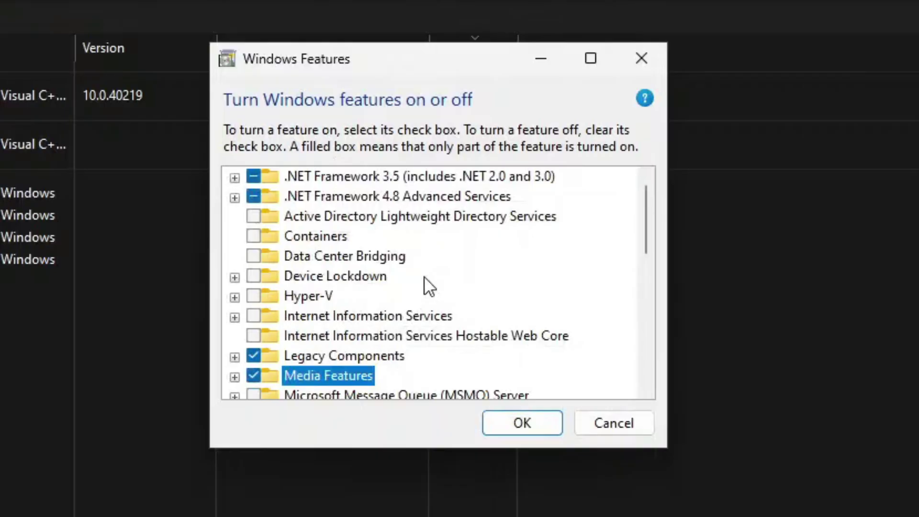
scroll(424, 277, "down", 3)
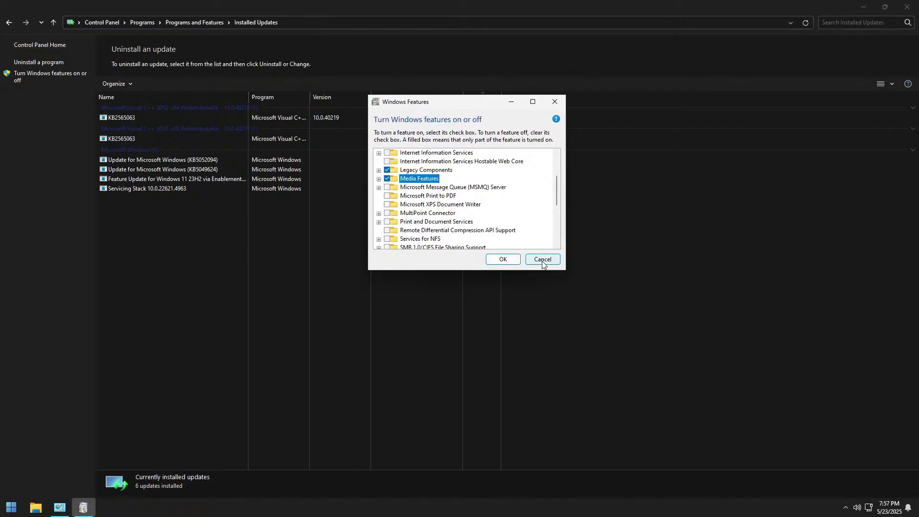
left_click(614, 423)
key("alt+F4")
Step: Choose the KernelOS Performance v6.1 IDLE ON power plan from the desktop's power plan options
right_click(796, 16)
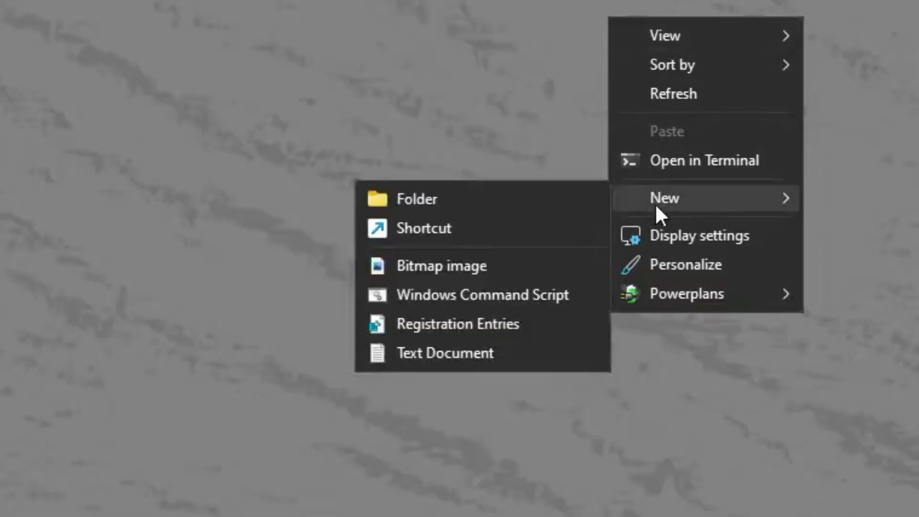
mouse_move(820, 125)
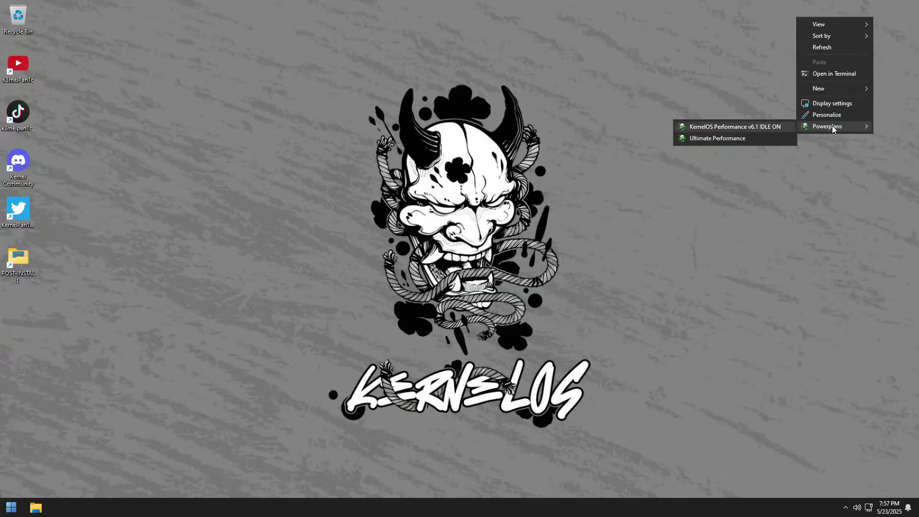
left_click(735, 126)
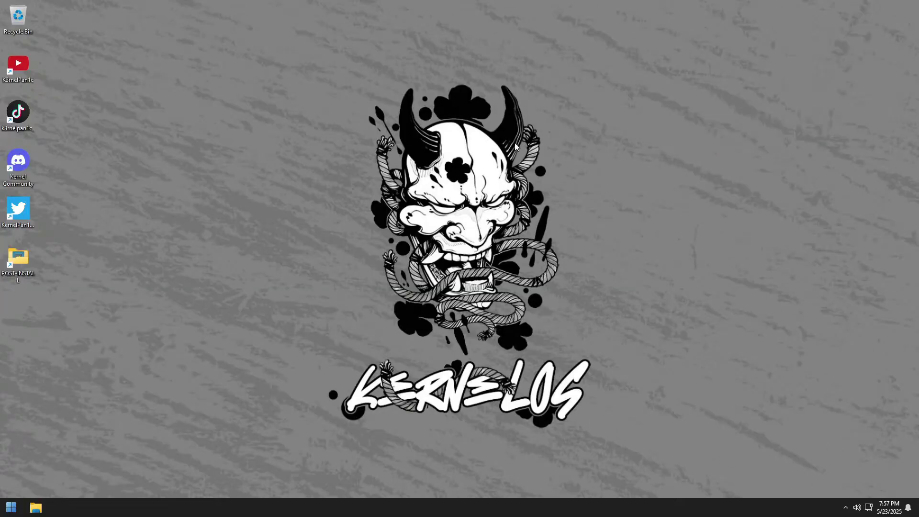
Step: Open Windows Settings and maximize its window
left_click(7, 511)
left_click(168, 299)
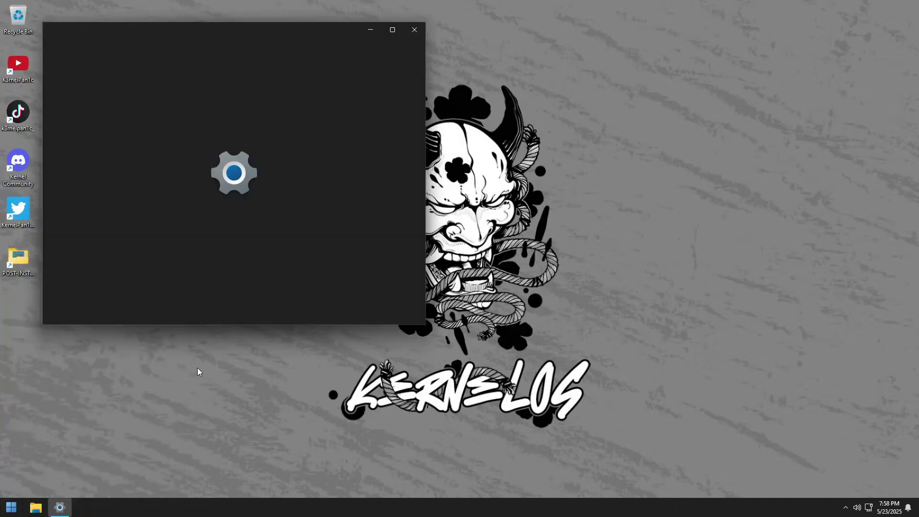
left_click(393, 29)
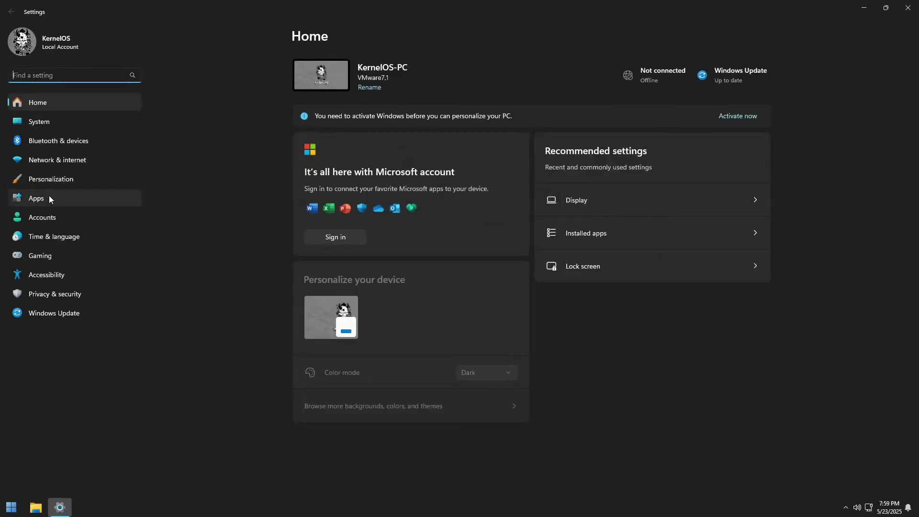
Step: Examine the full list of installed apps in Settings and return to its beginning
left_click(49, 196)
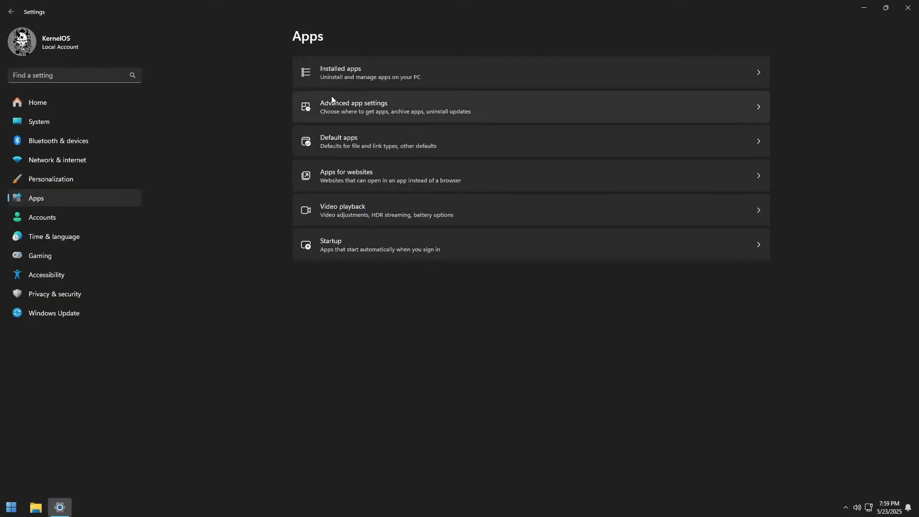
left_click(355, 71)
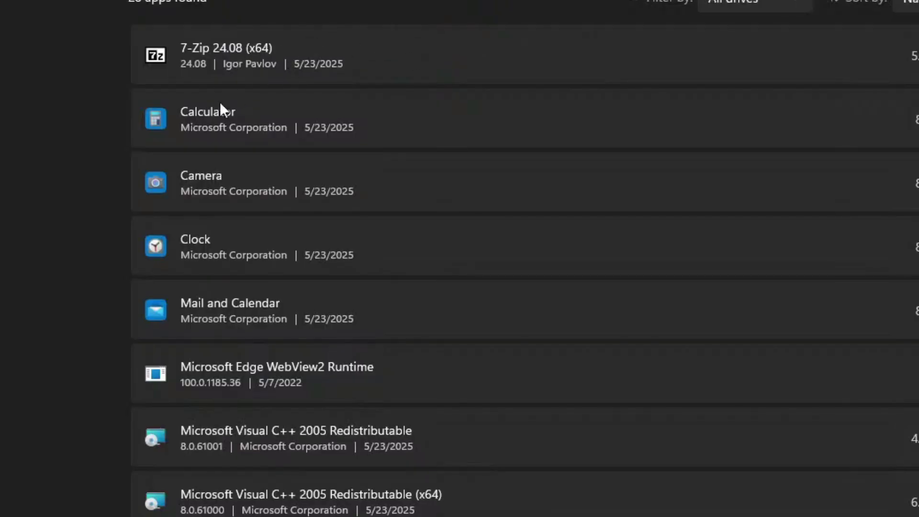
scroll(219, 101, "down", 3)
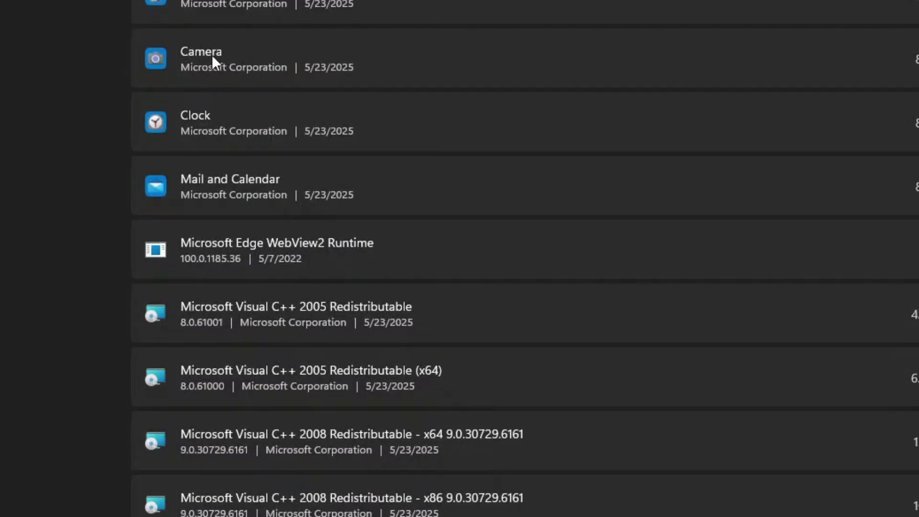
scroll(240, 93, "down", 3)
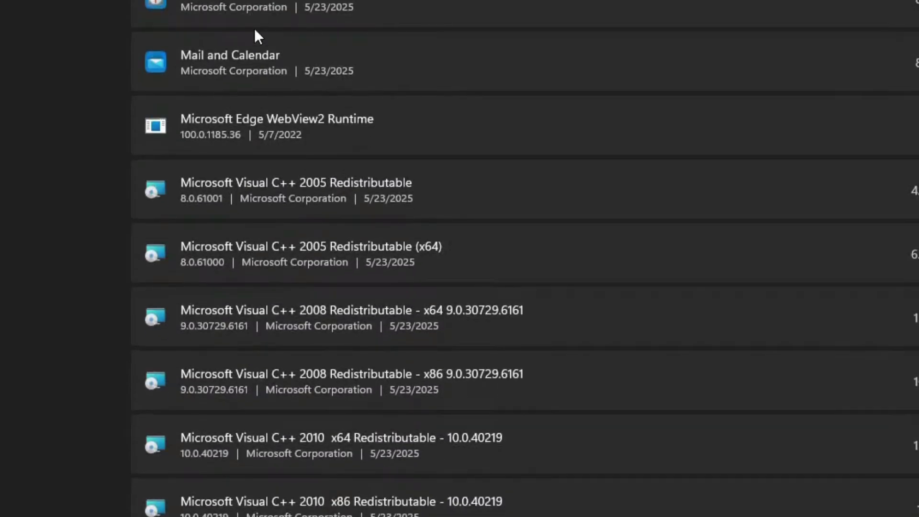
scroll(283, 48, "down", 3)
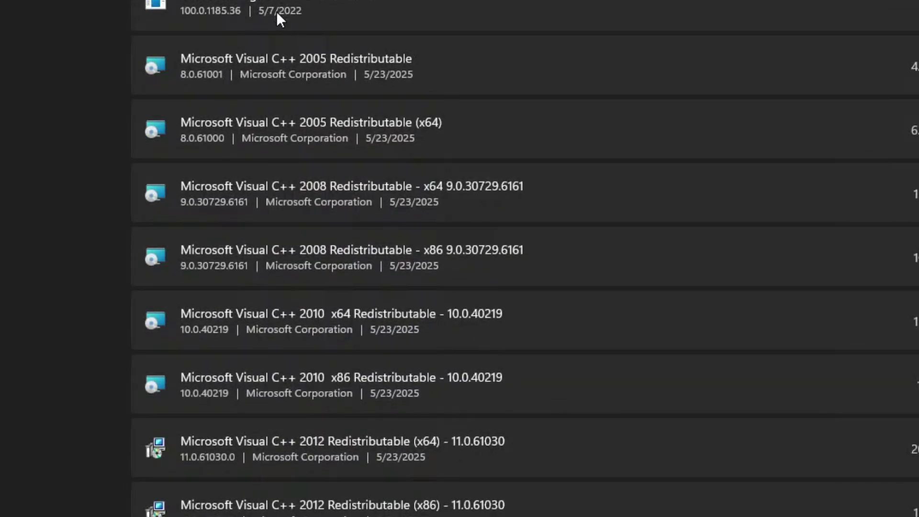
scroll(277, 12, "down", 9)
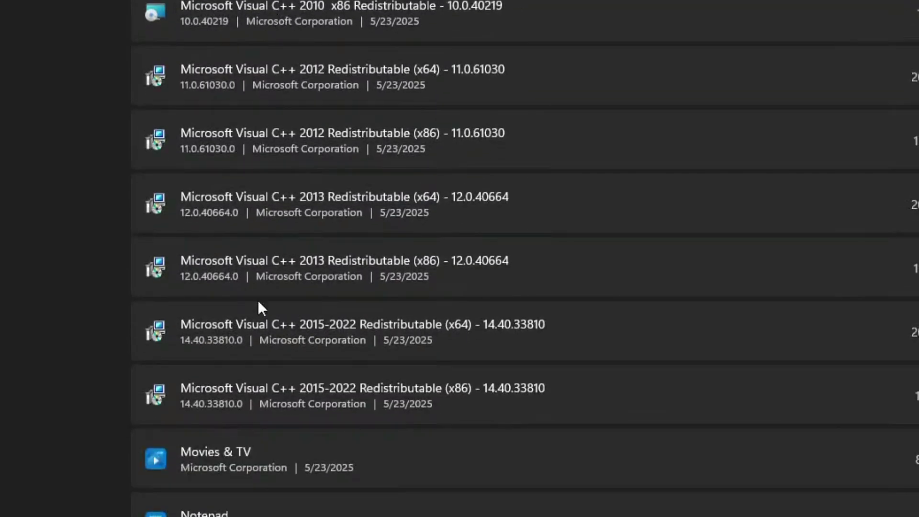
scroll(258, 312, "down", 9)
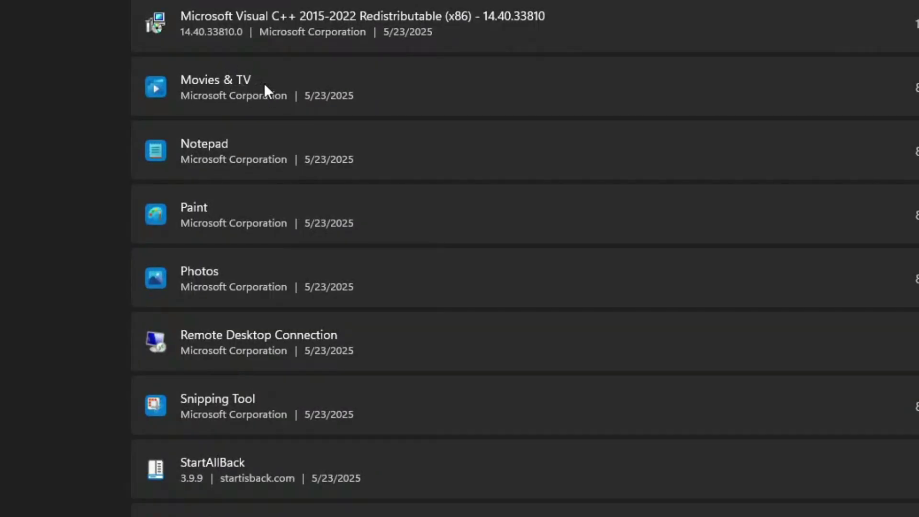
scroll(235, 70, "down", 2)
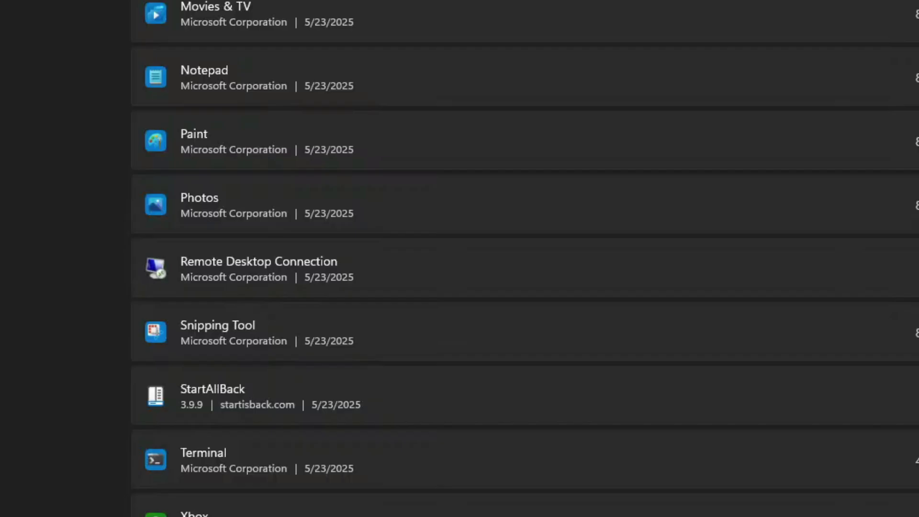
scroll(525, 258, "up", 10)
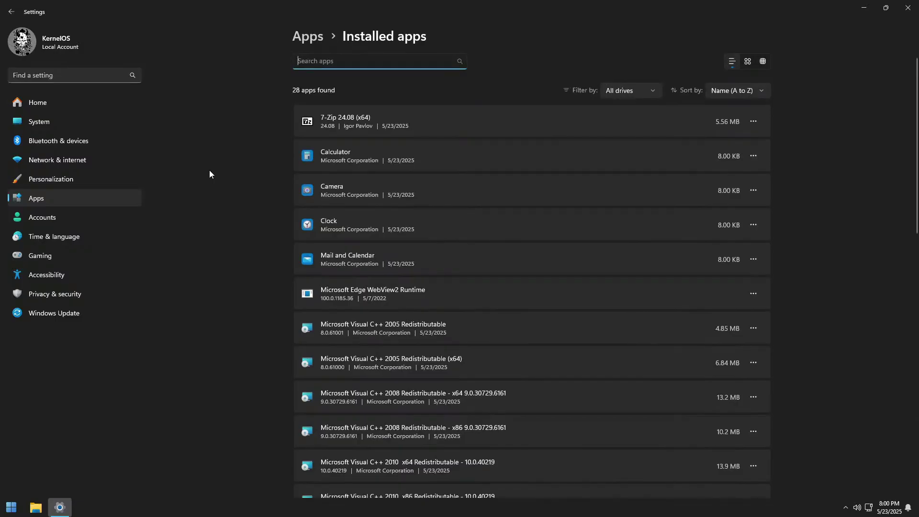
Step: Check the Privacy & security settings page and the hidden system tray icons
left_click(96, 294)
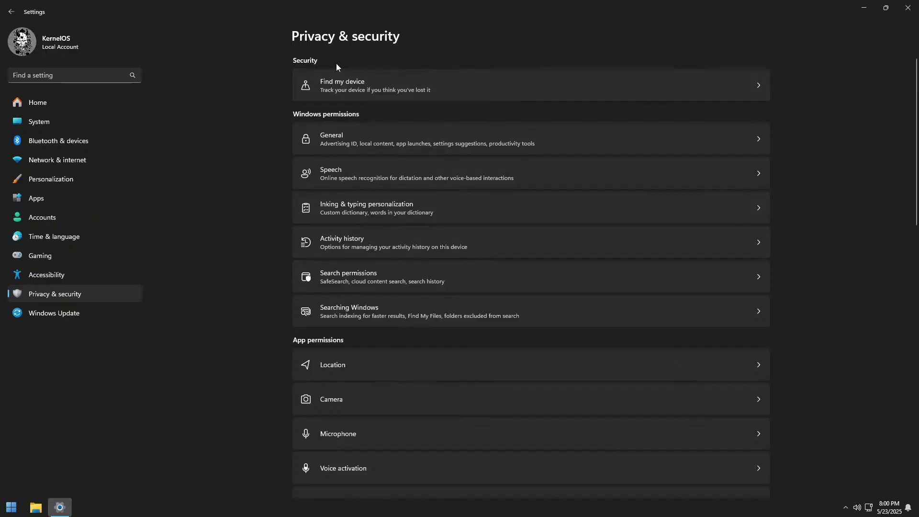
left_click(845, 507)
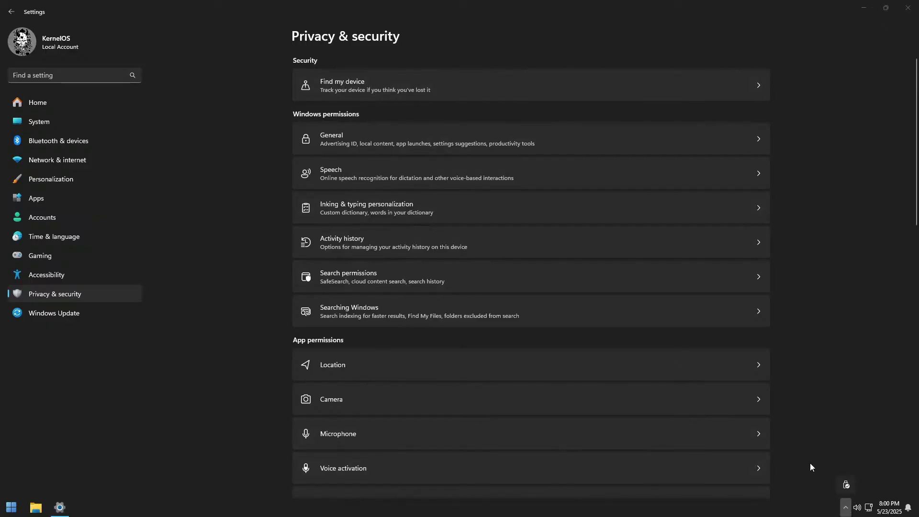
left_click(763, 504)
Step: Check the pause status and options on the Windows Update page, and close Settings
left_click(66, 314)
left_click(65, 313)
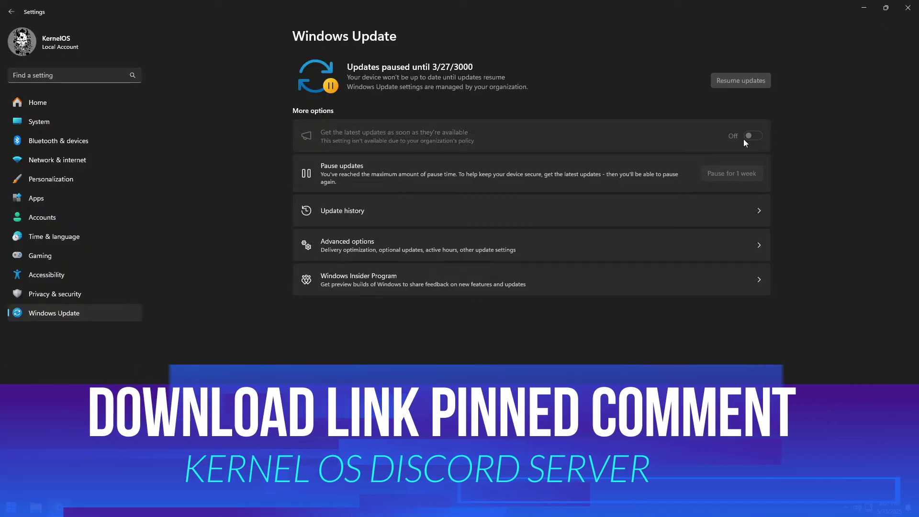
left_click(908, 12)
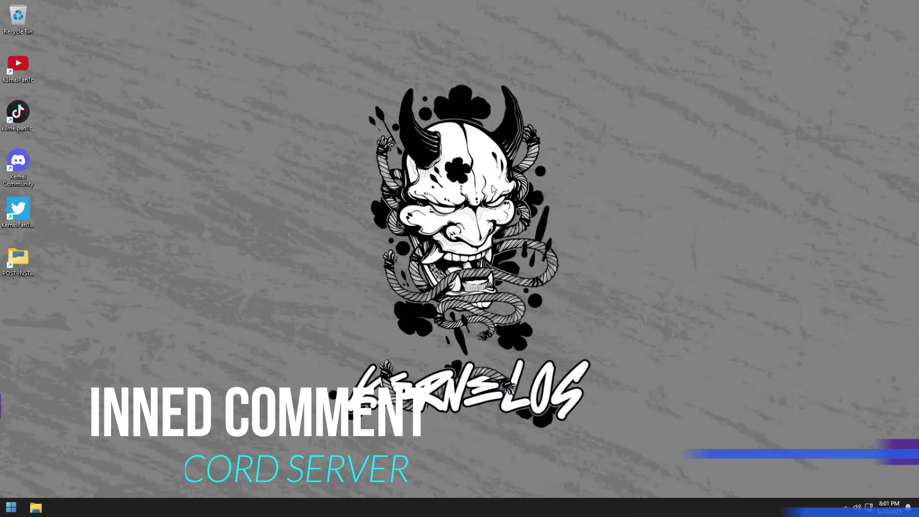